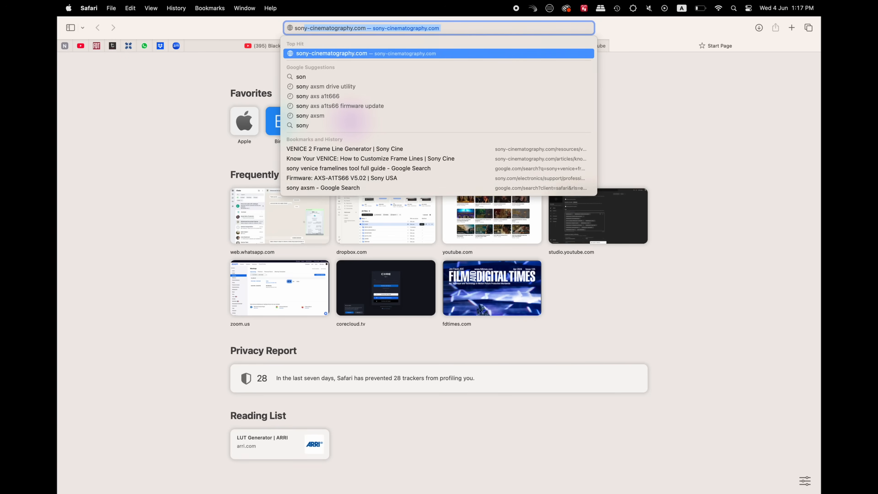
- Search the web for "sony frame line generator", open Sony's VENICE 2 Frame Line Generator and launch the tool
text(ony f)
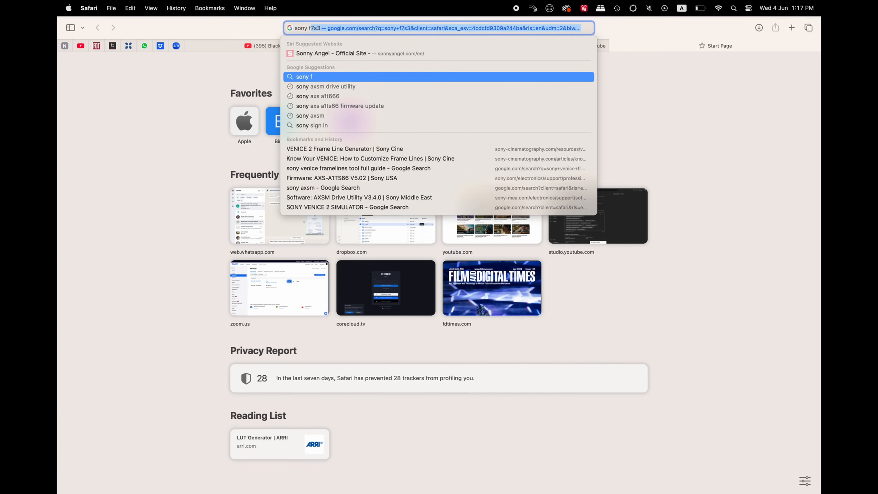
text(rame line generator)
key(Return)
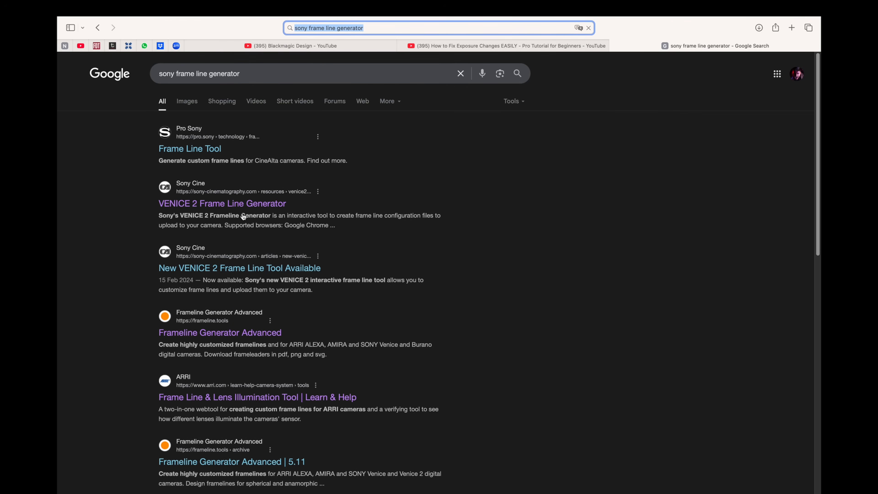
click(245, 204)
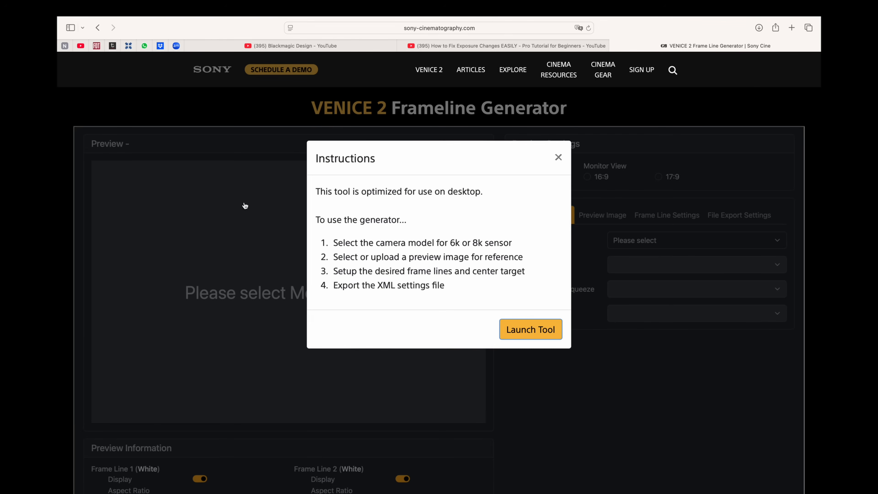
click(524, 332)
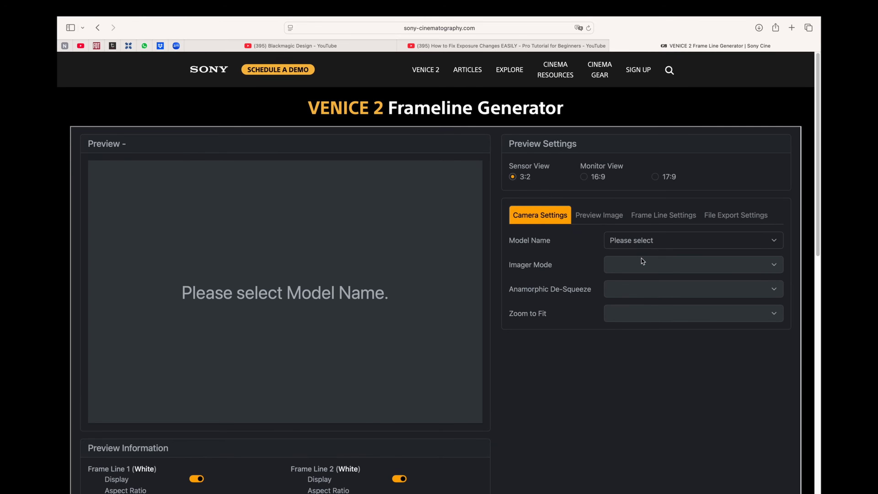
- Choose the VENICE 2 8K camera model with the 8.6K 3:2 FF imager mode
click(641, 242)
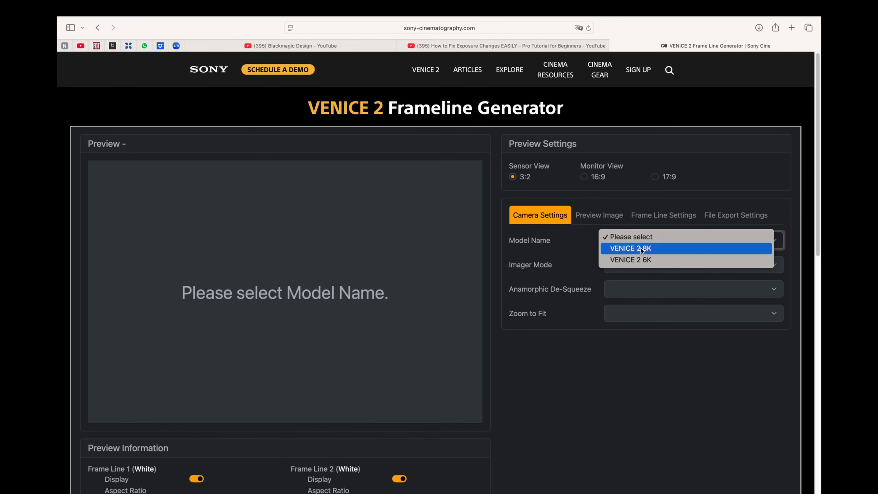
click(641, 248)
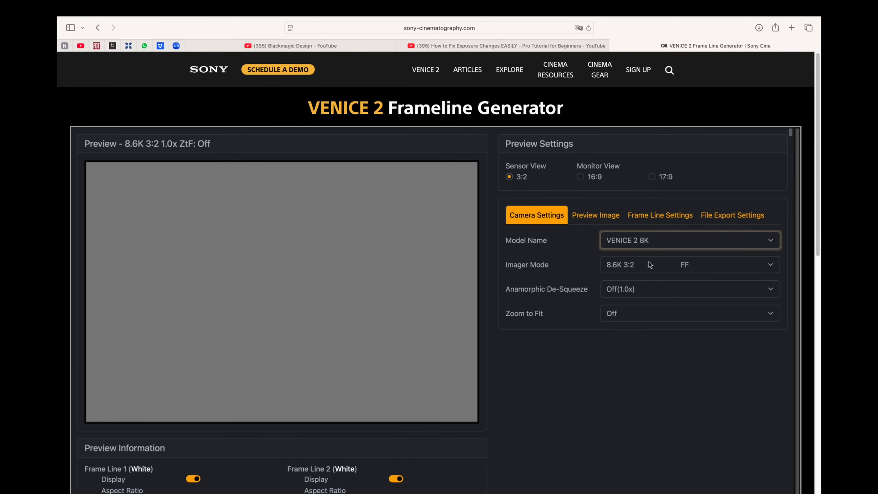
click(649, 263)
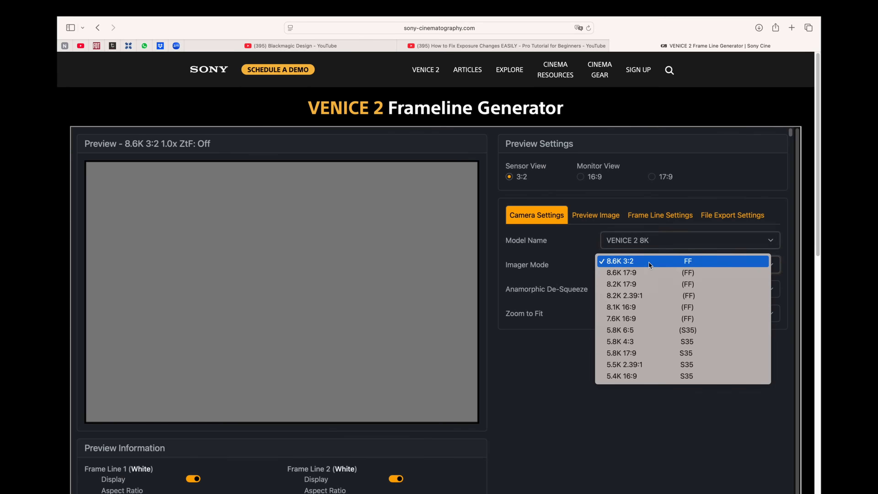
click(619, 274)
click(619, 265)
click(618, 252)
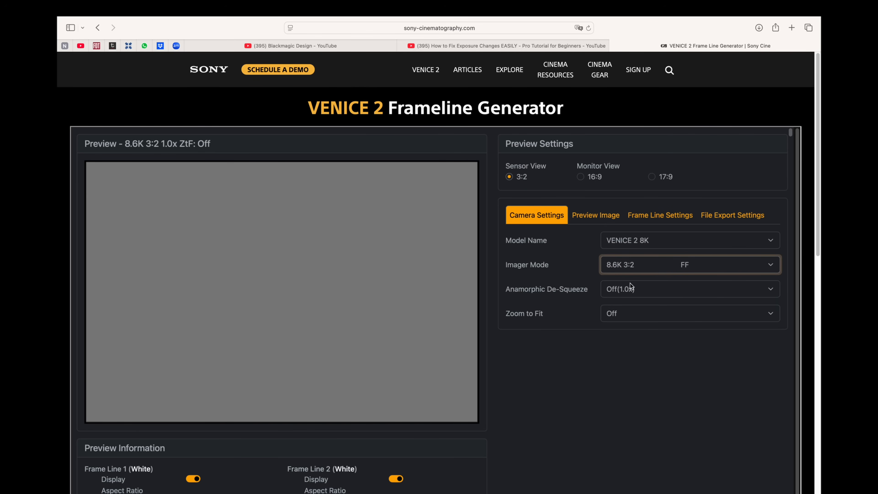
- Keep Anamorphic De-Squeeze at Off(1.0x) and Zoom to Fit at Off in the camera settings
click(628, 292)
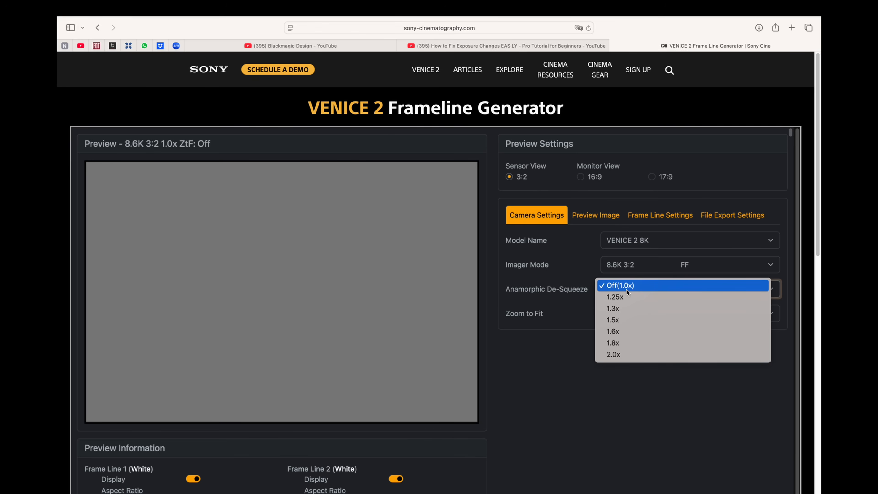
click(627, 288)
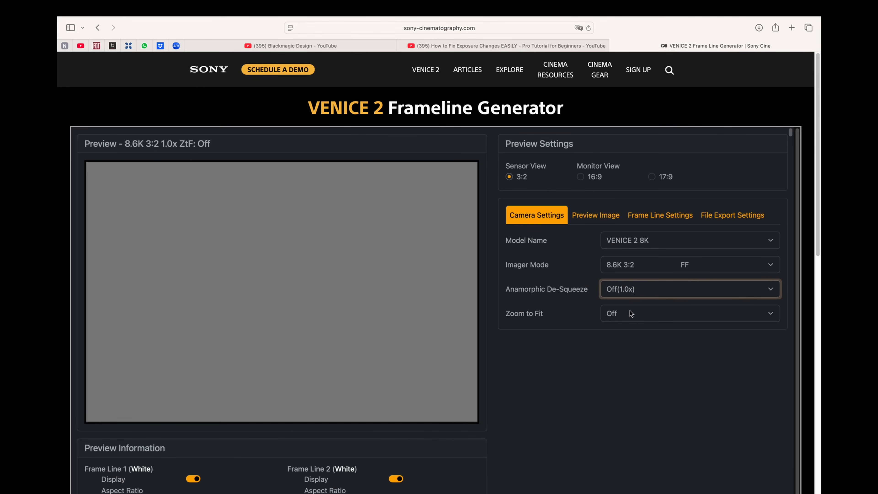
click(630, 313)
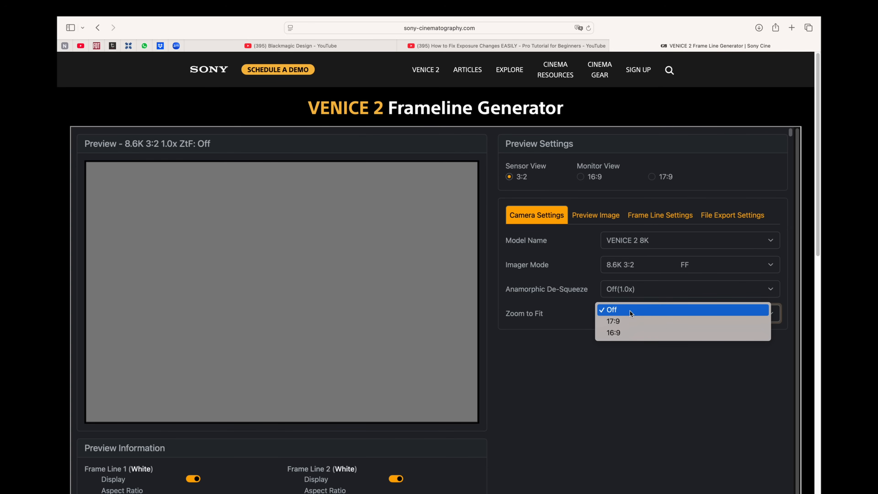
click(630, 311)
- Use the sample picture of the astronaut as the preview image
click(590, 216)
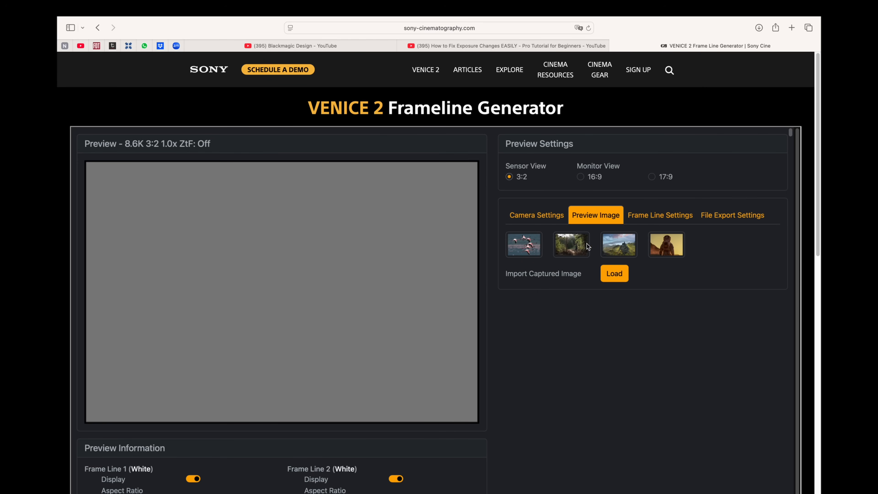
click(668, 250)
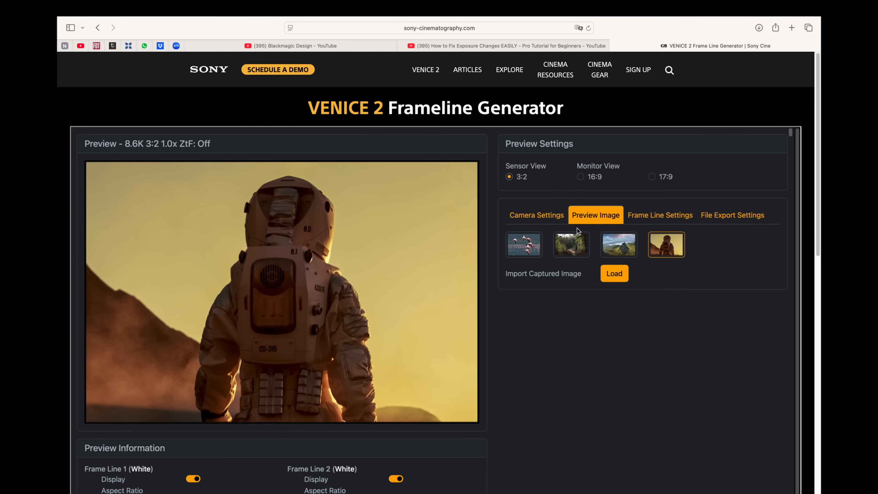
click(537, 217)
- Review Frame Line 1's preview options, keeping its colour White and its type Line
click(661, 216)
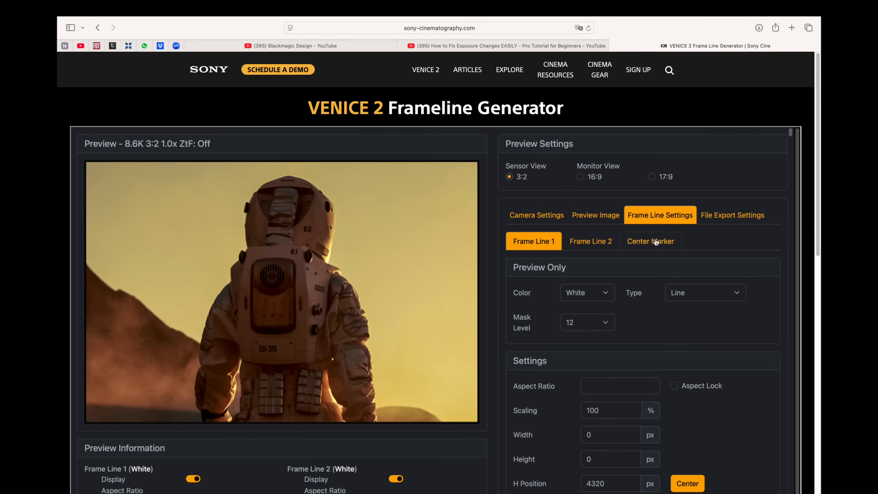
click(591, 295)
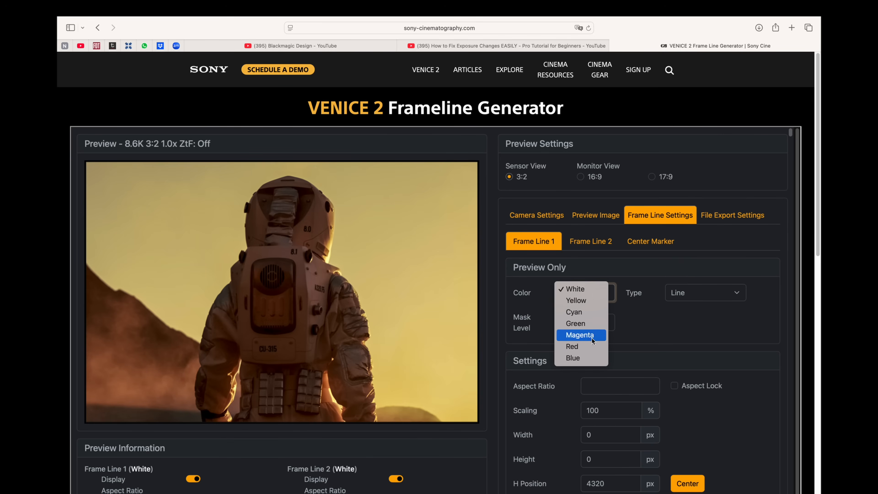
click(587, 289)
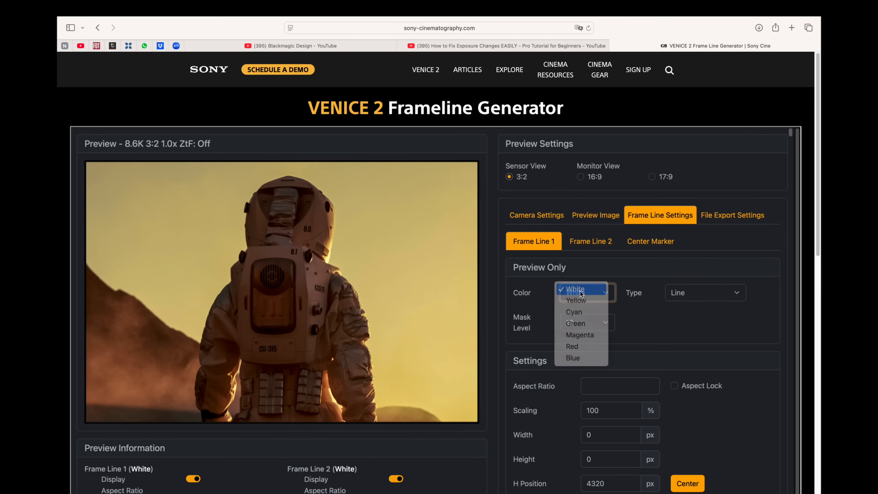
click(689, 297)
click(683, 287)
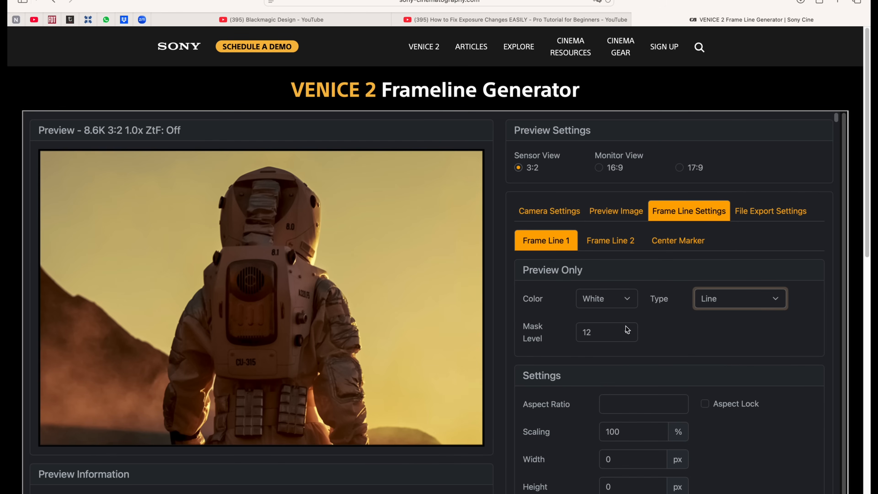
- Set Frame Line 1's aspect ratio to 9:16
click(622, 405)
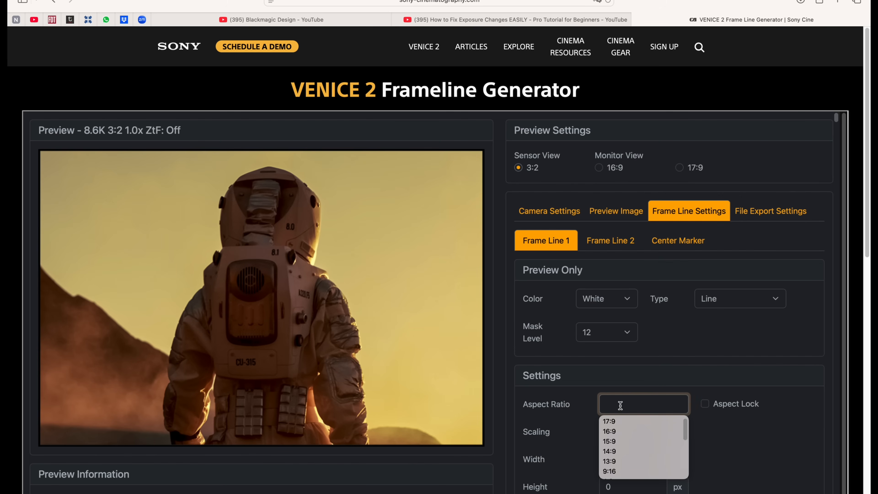
text(9:)
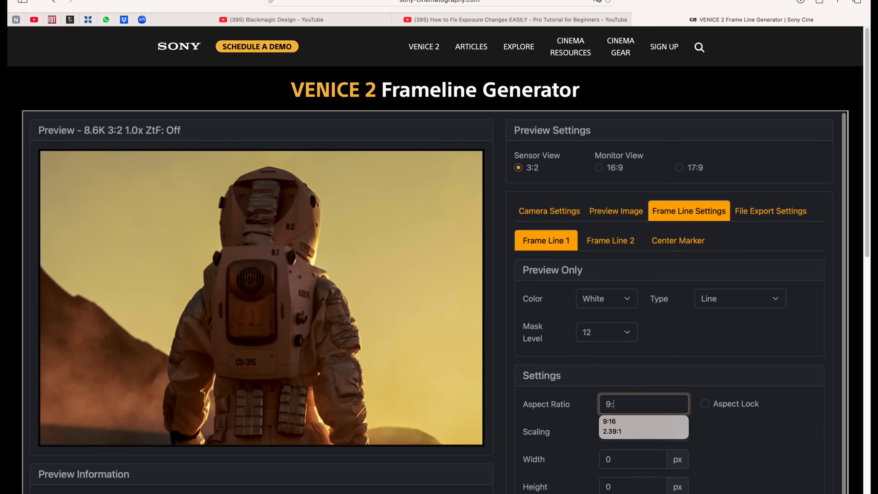
text(16)
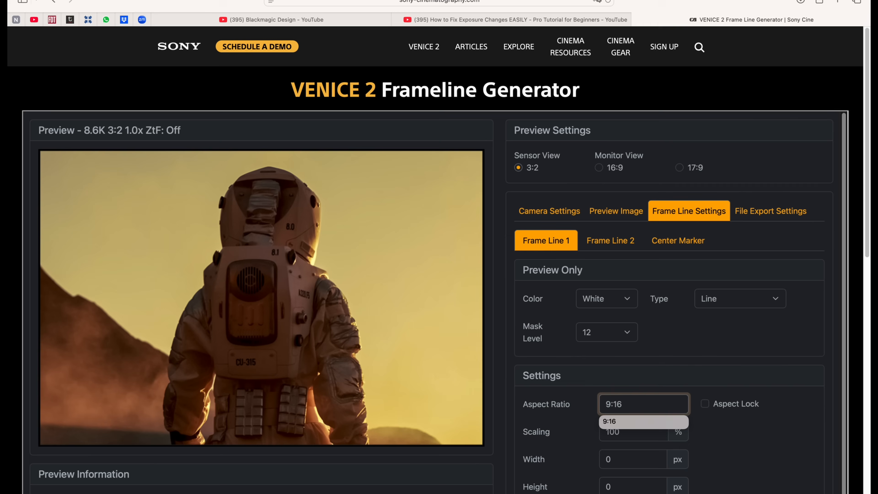
key(Return)
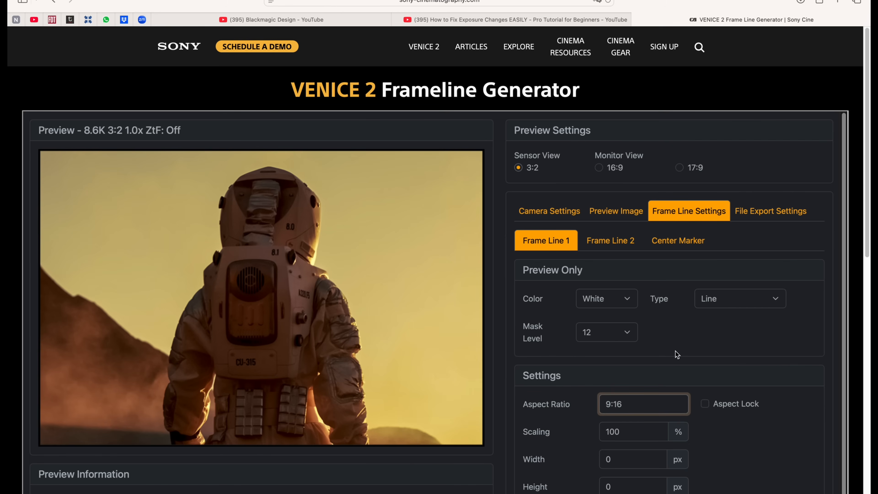
- Set Frame Line 1's preview type to Line&Mask with a mask level of 3
click(716, 302)
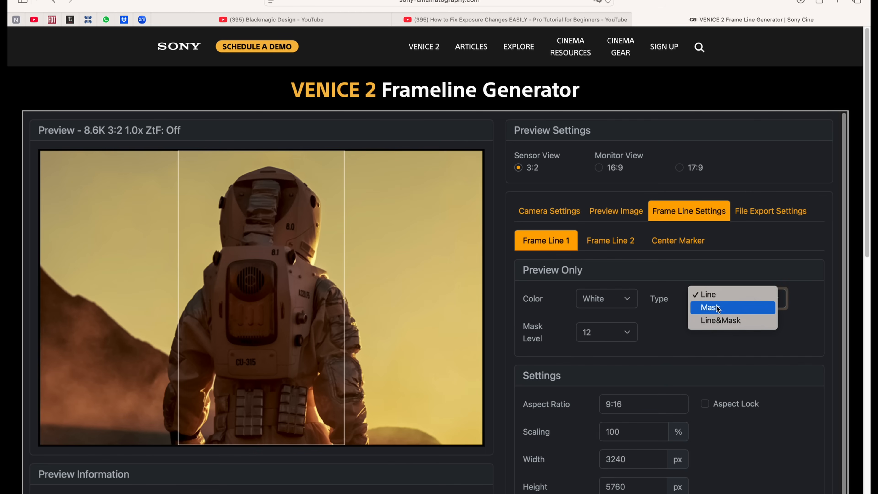
click(719, 321)
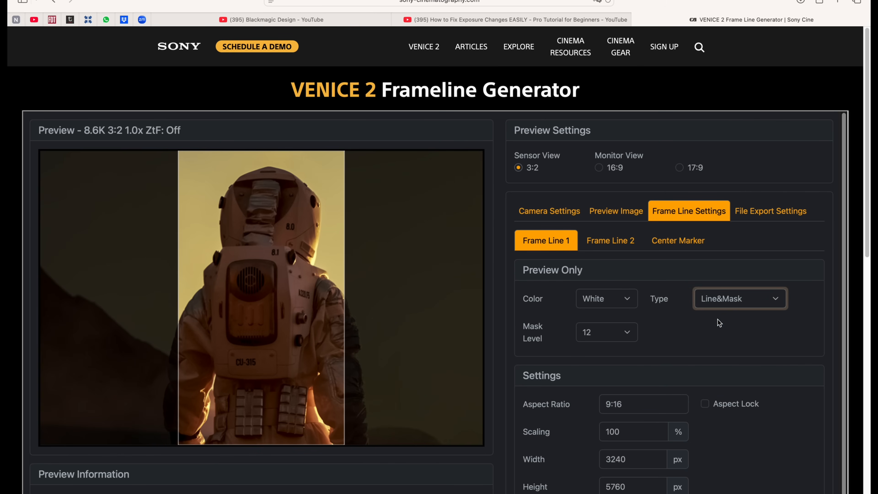
click(629, 336)
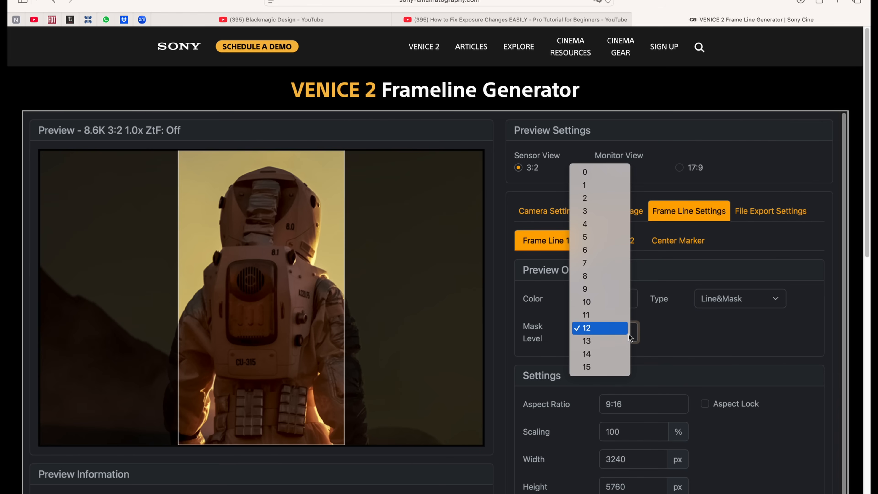
click(589, 211)
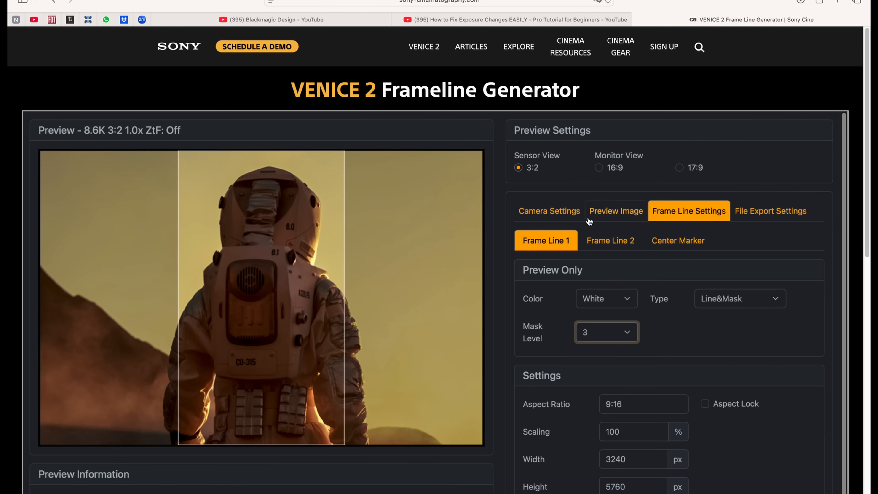
- Set Frame Line 2's preview colour to Green and its aspect ratio to 17:9
scroll(587, 380, down, 3)
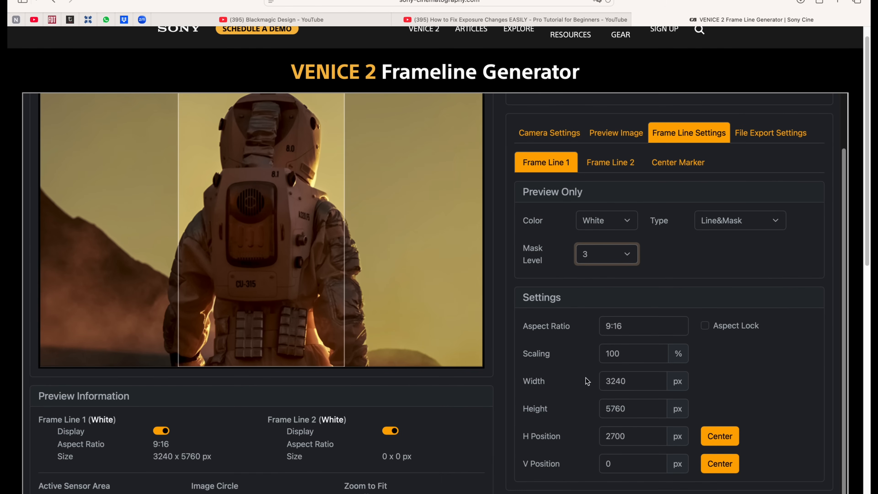
scroll(587, 380, up, 2)
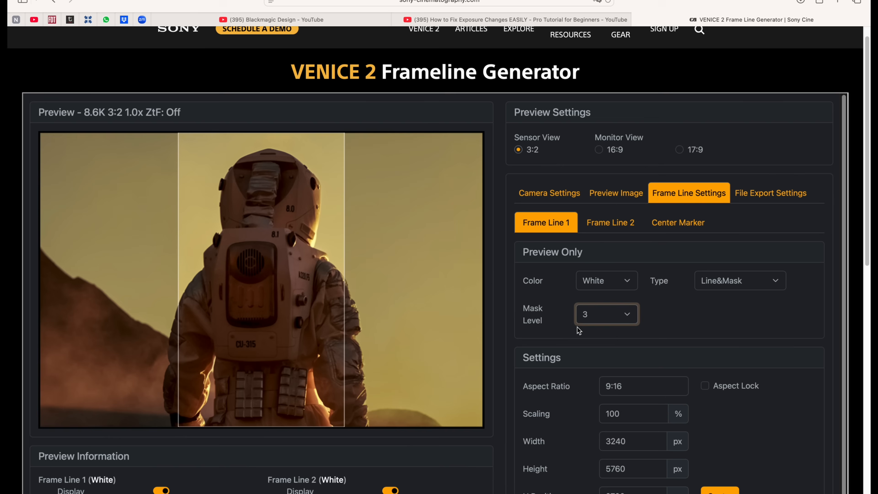
click(611, 225)
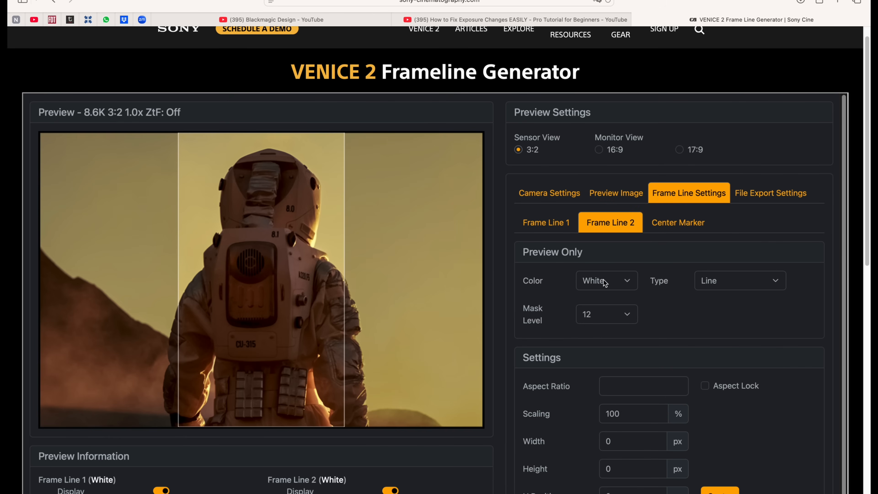
click(604, 282)
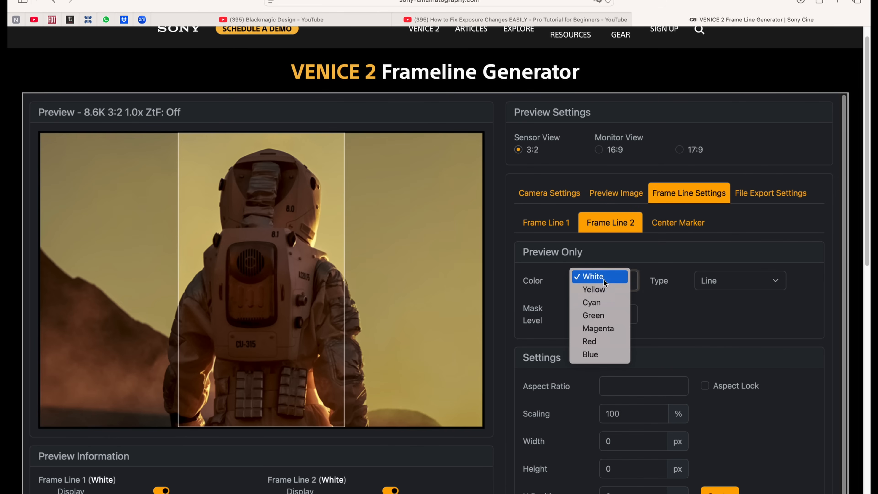
click(600, 318)
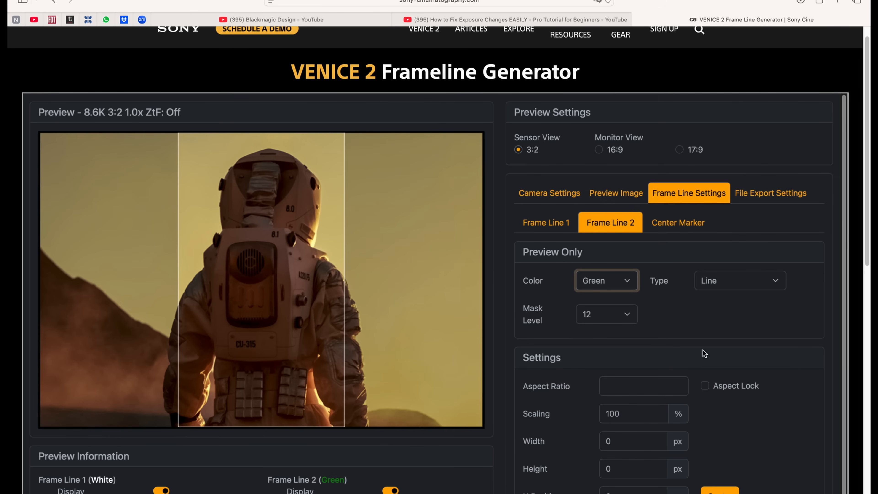
click(631, 387)
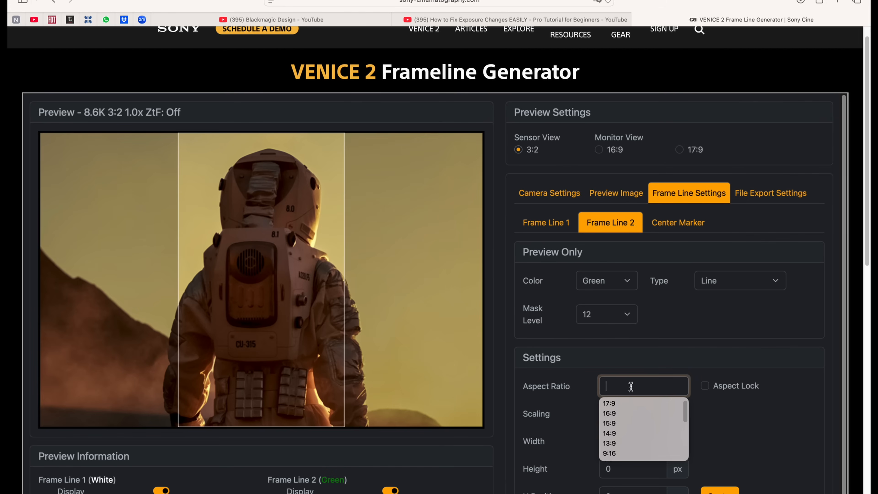
click(621, 403)
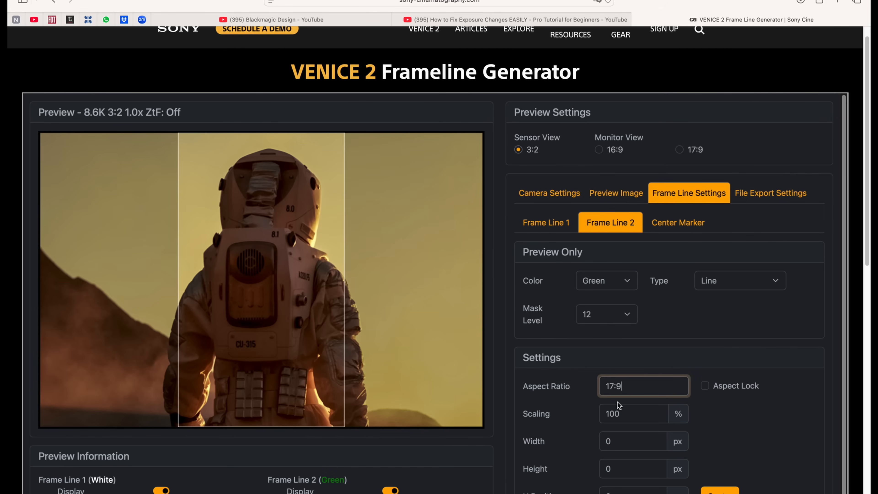
- Try the Line&Mask preview type on Frame Line 2, restore Line, and review its settings
click(719, 279)
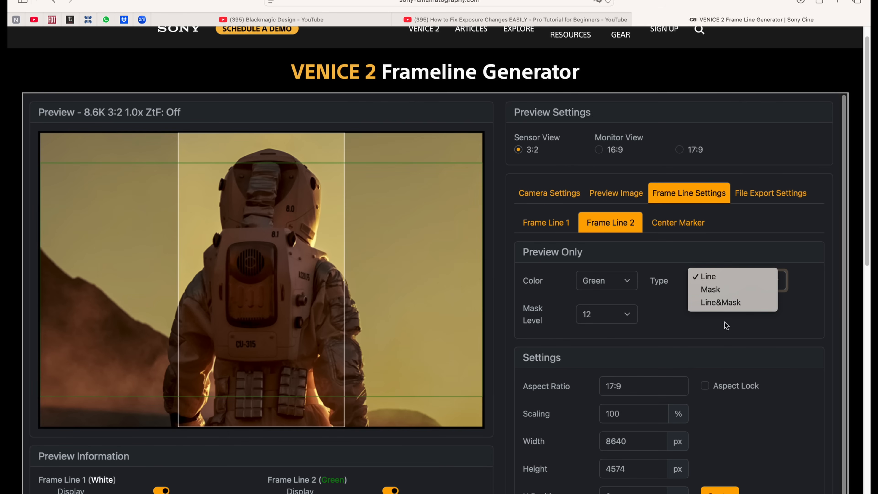
click(713, 302)
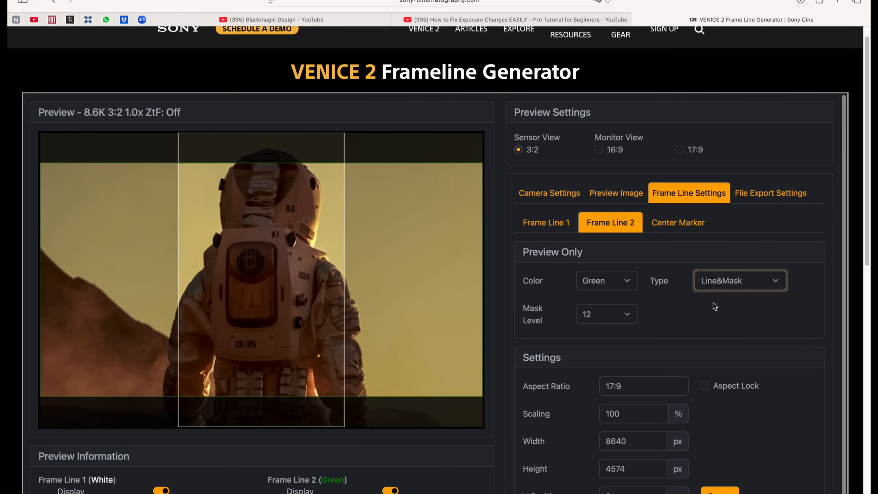
click(715, 281)
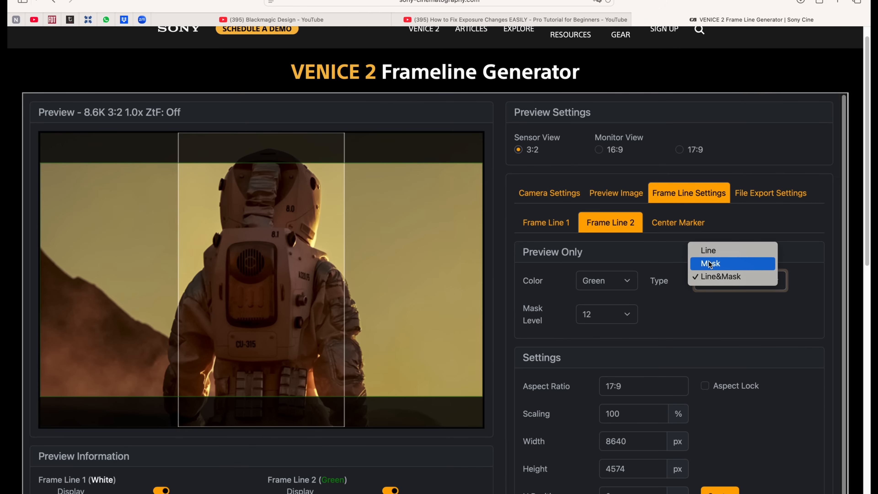
click(705, 251)
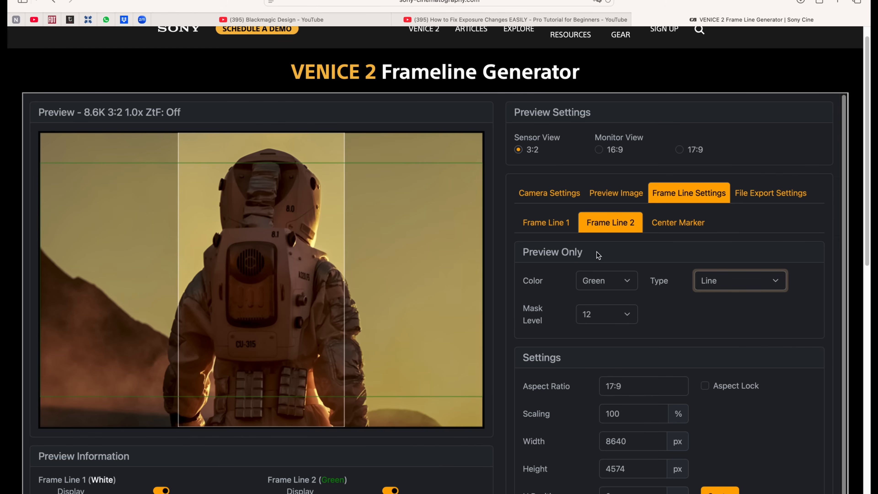
scroll(628, 338, down, 2)
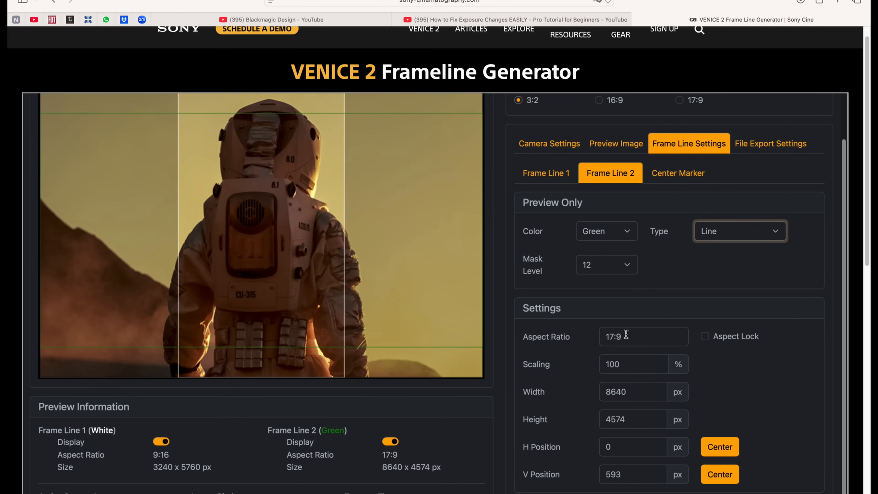
scroll(626, 335, up, 2)
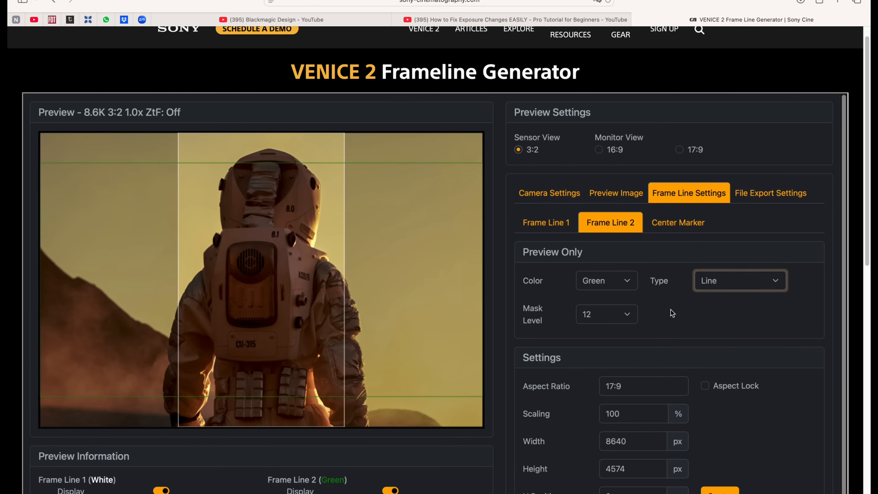
scroll(679, 341, down, 2)
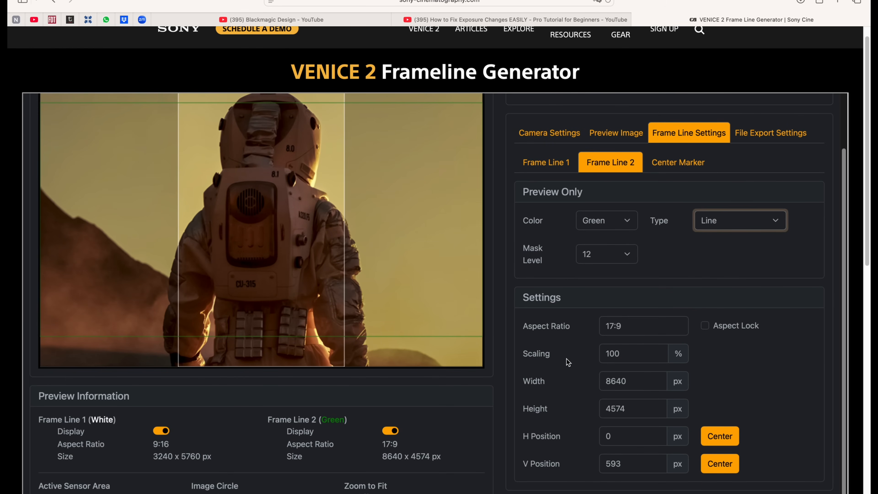
scroll(566, 359, up, 2)
- Set the preview's center marker to Open Cross and its colour to Green
click(670, 224)
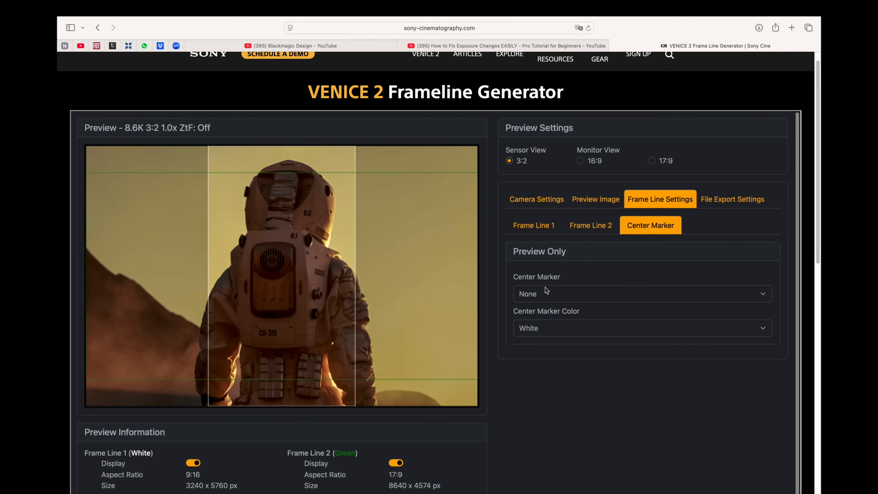
click(547, 293)
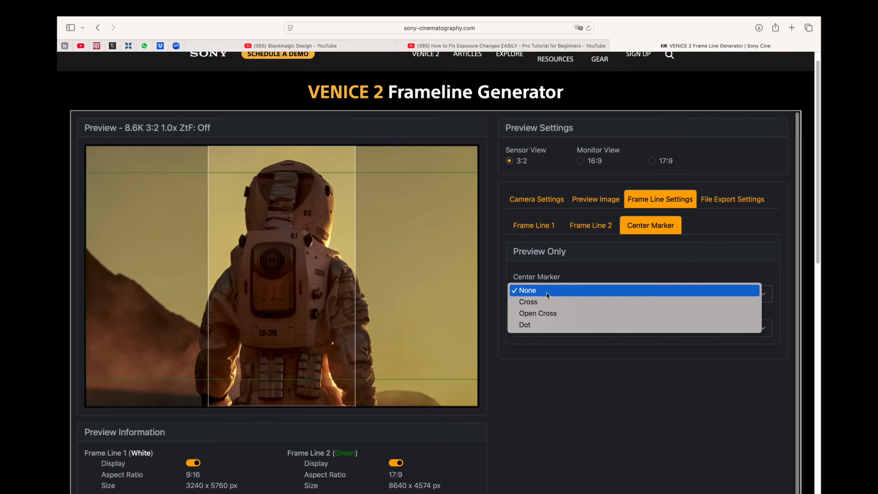
click(548, 305)
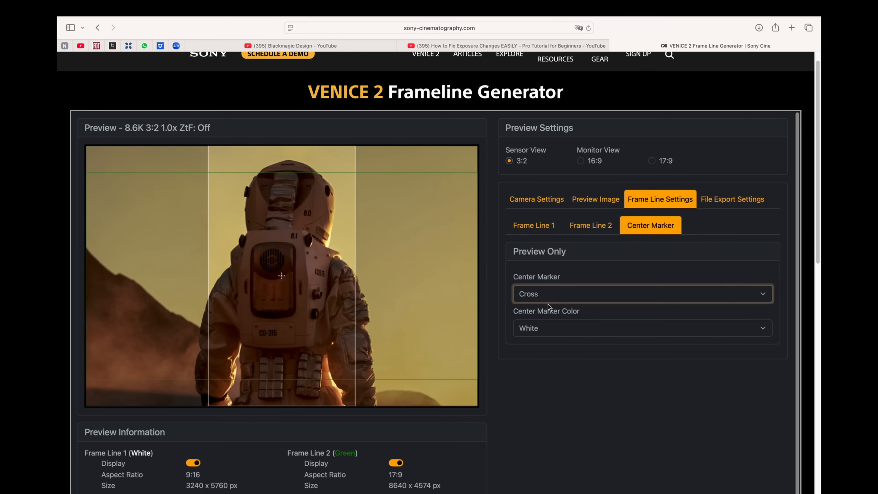
click(568, 328)
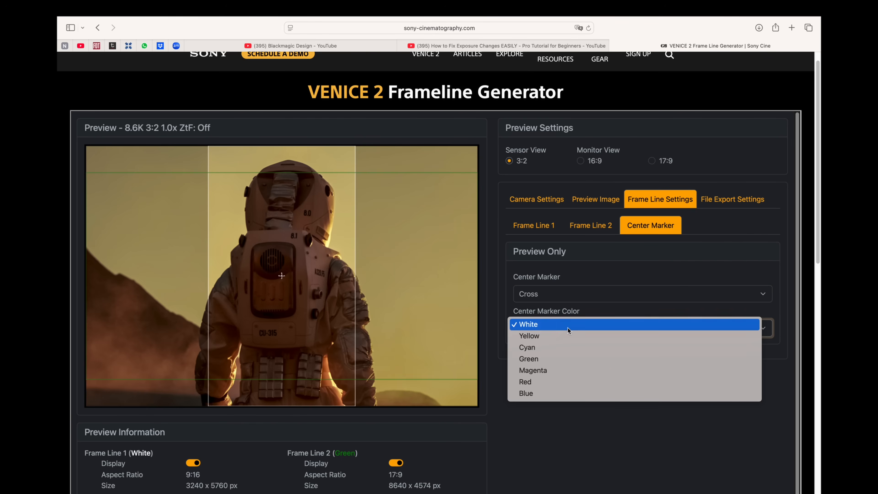
click(563, 358)
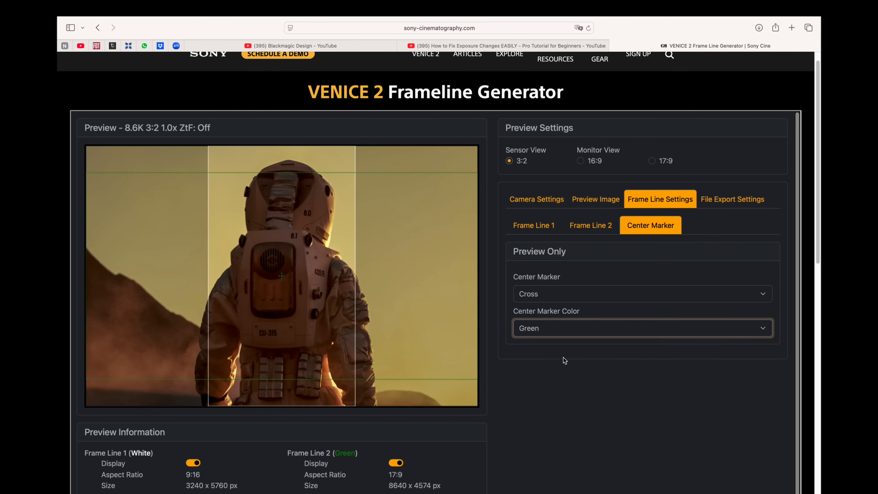
click(567, 290)
click(566, 301)
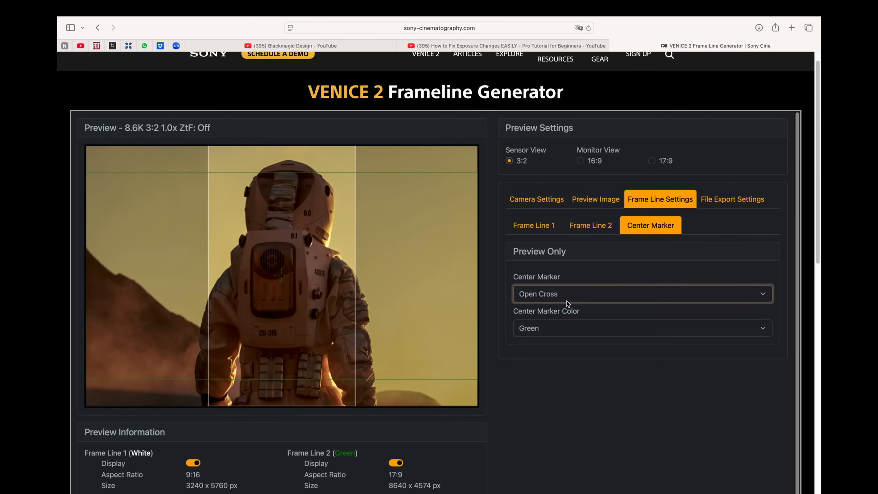
- Export frame line FL1 with the file name 8.6K_3x2_1.0_L1 and allow the site's download
click(724, 200)
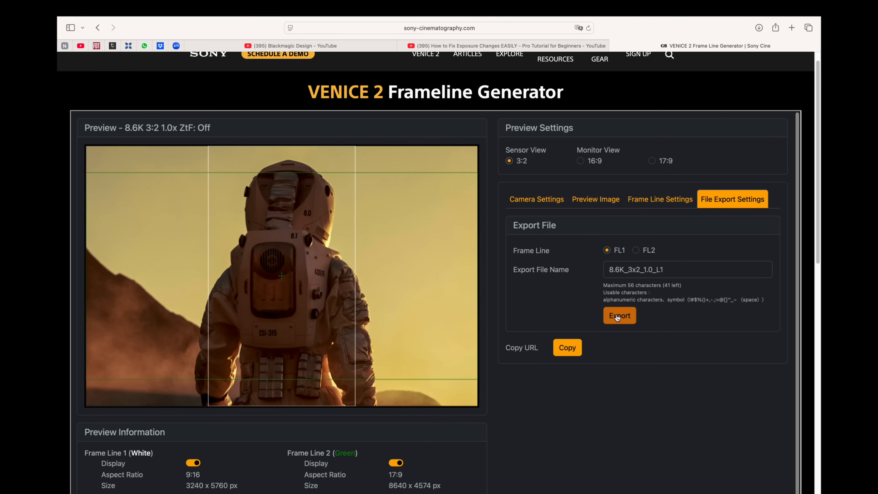
click(637, 251)
click(608, 250)
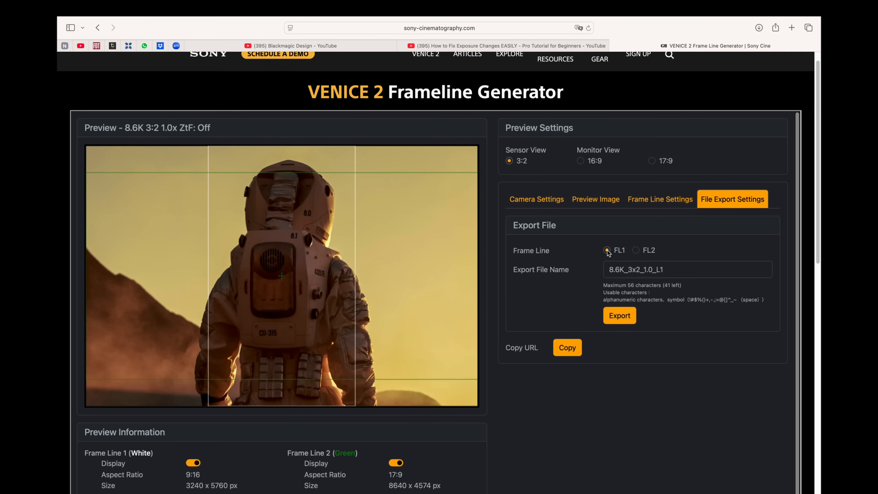
click(638, 249)
click(637, 251)
click(607, 251)
click(615, 317)
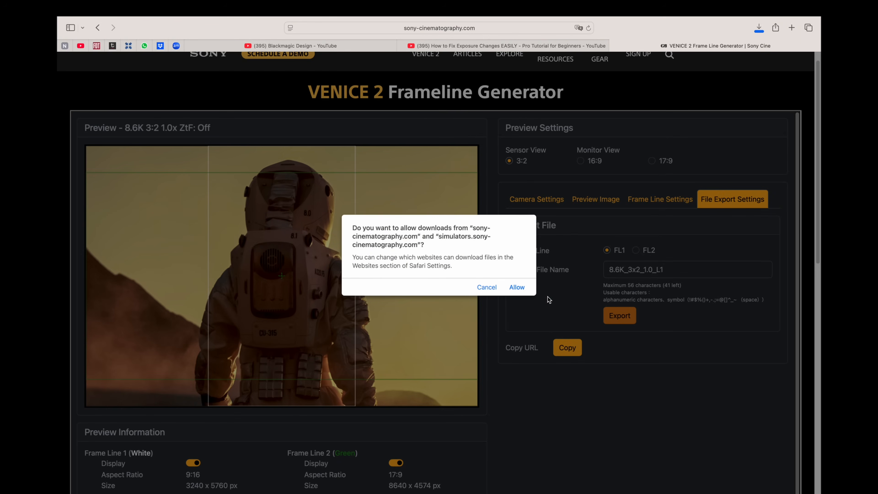
click(517, 288)
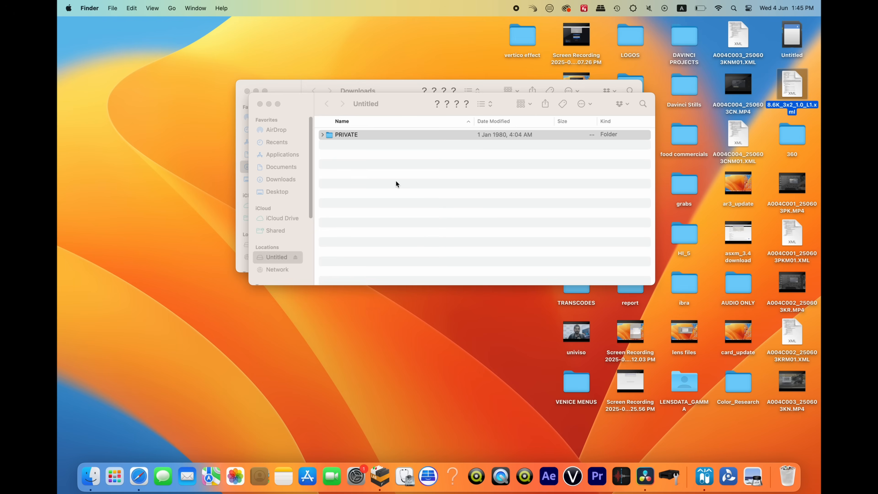
- Paste the exported 8.6K_3x2_1.0_L1.xml file into the root of the Untitled SD card, beside the PRIVATE folder
click(366, 174)
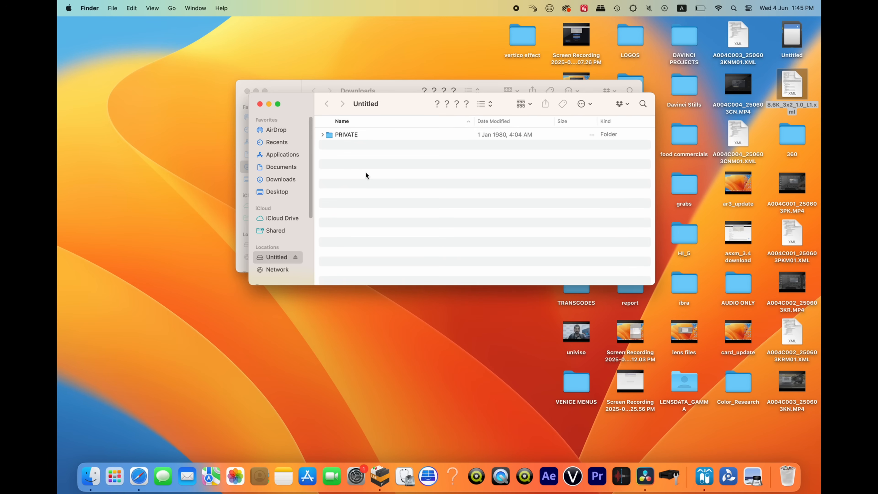
right_click(366, 175)
click(376, 187)
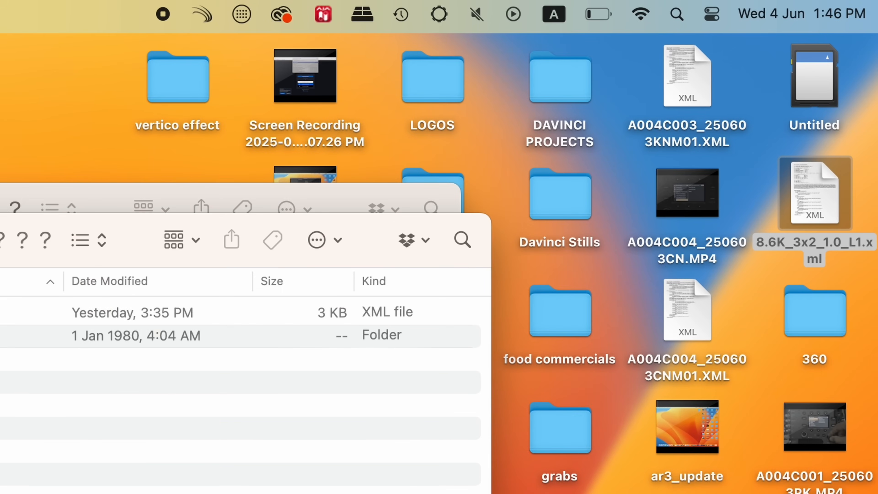
- Close the SD card's folder window and eject the Untitled card
key(super+w)
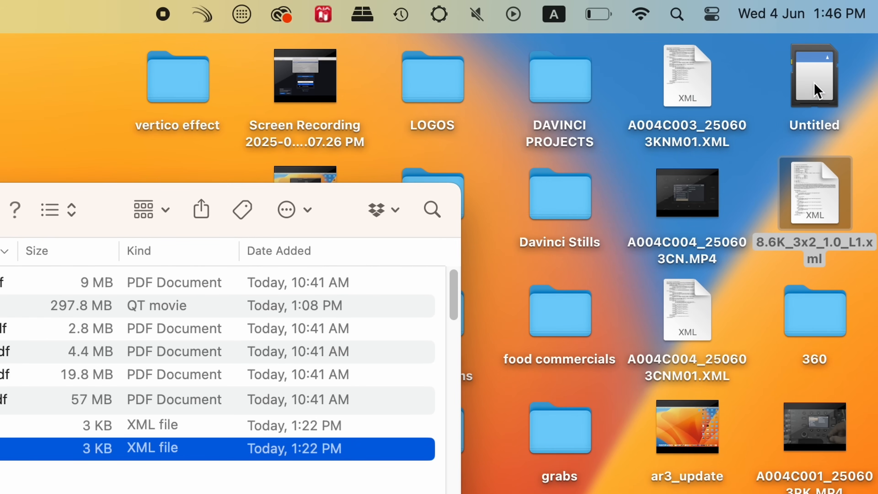
right_click(814, 90)
click(744, 160)
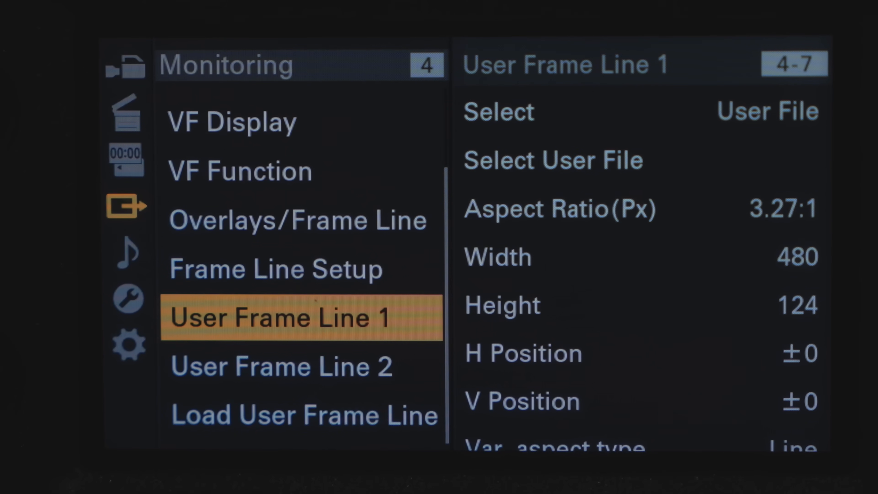
- On the camera, load the user frame line file 8.6K_3x2_1.0_L1.xml from the SD card into destination 01
key(Down)
key(Down)
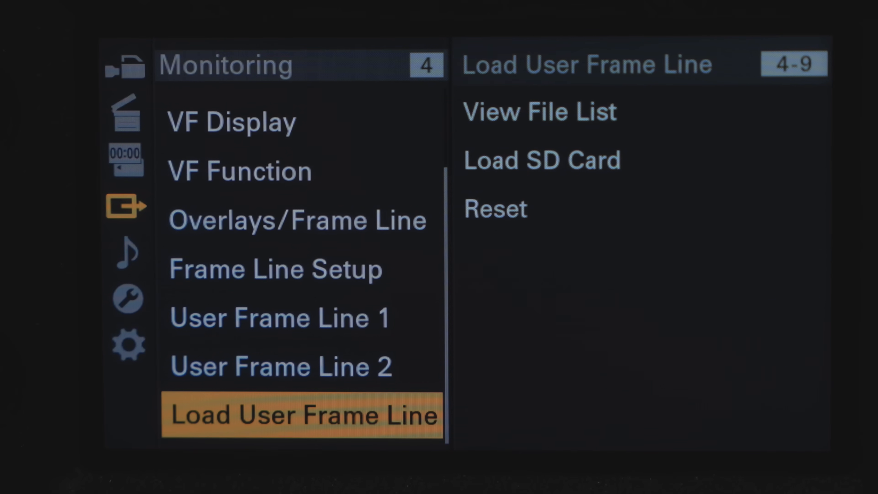
key(Return)
key(Down)
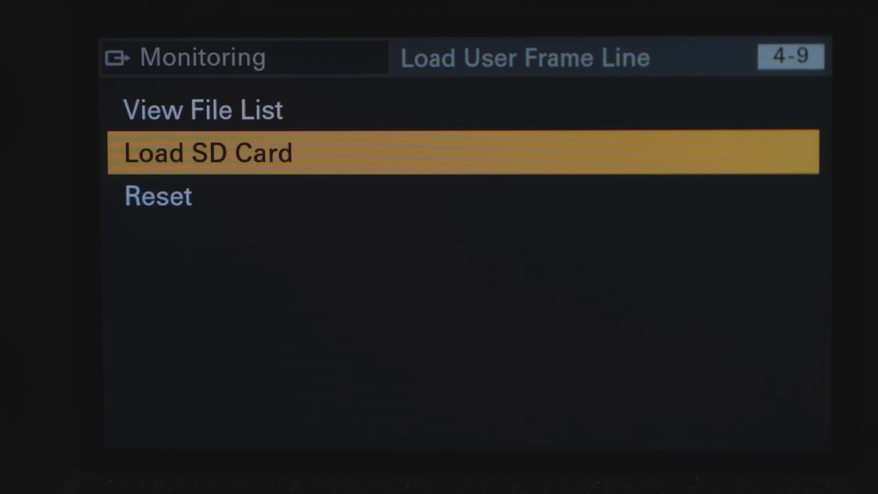
key(Return)
key(Return)
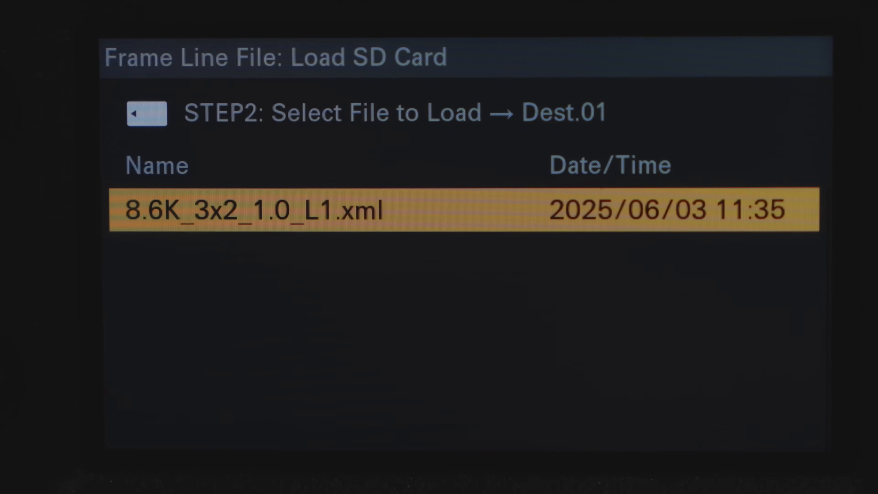
key(Return)
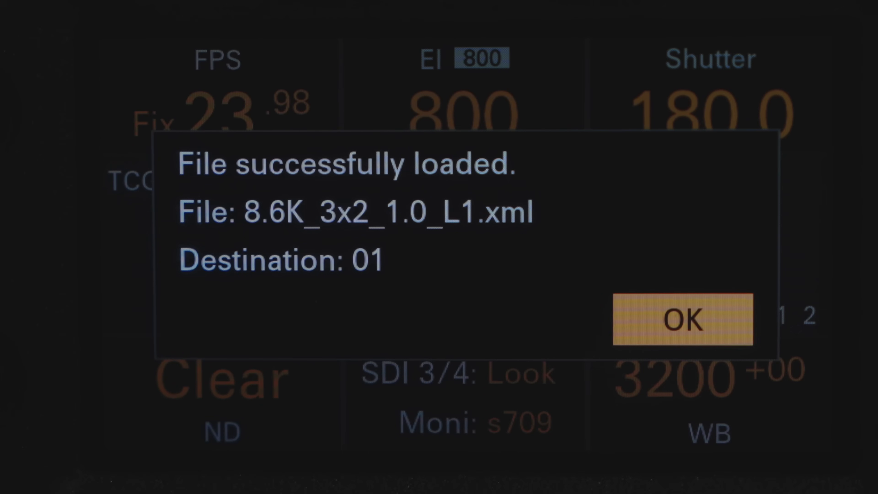